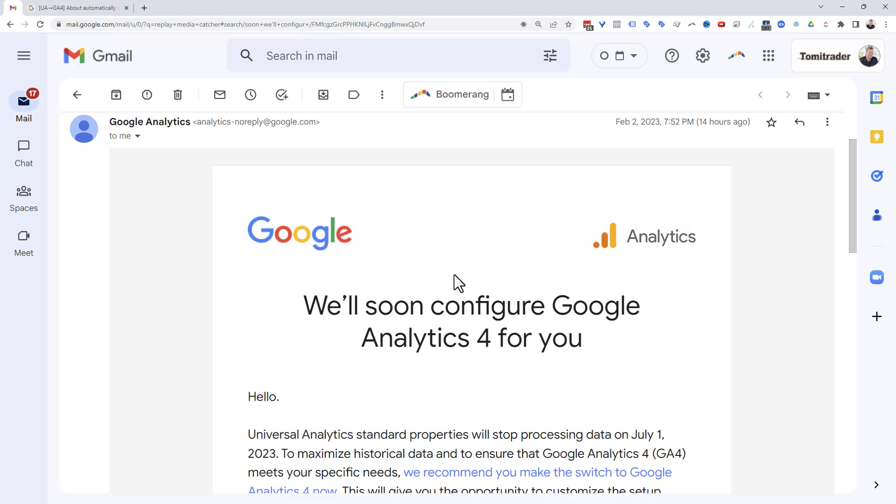
- Read through the Google Analytics email about automatically configuring GA4
{"action": "scroll", "coordinate": [457, 287], "scroll_direction": "down", "scroll_amount": 1}
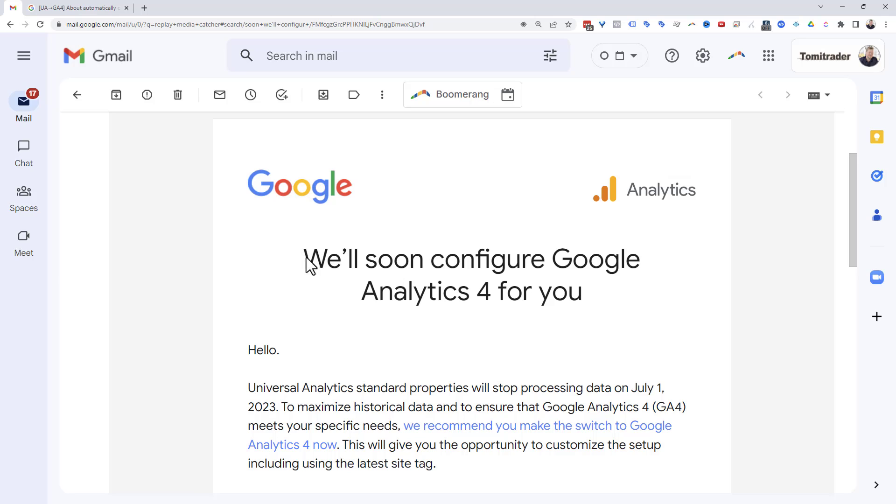
{"action": "left_click_drag", "start_coordinate": [305, 264], "coordinate": [594, 306]}
{"action": "left_click", "coordinate": [592, 306]}
{"action": "scroll", "coordinate": [436, 240], "scroll_direction": "down", "scroll_amount": 1}
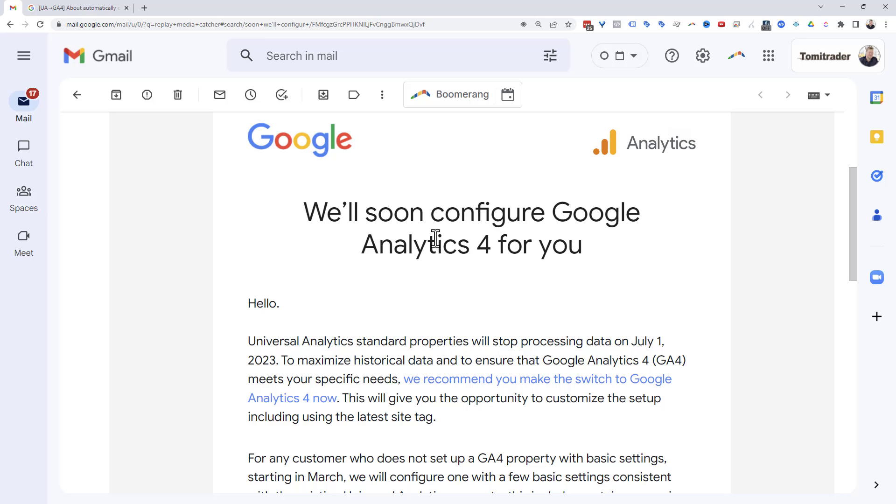
{"action": "scroll", "coordinate": [434, 239], "scroll_direction": "down", "scroll_amount": 3}
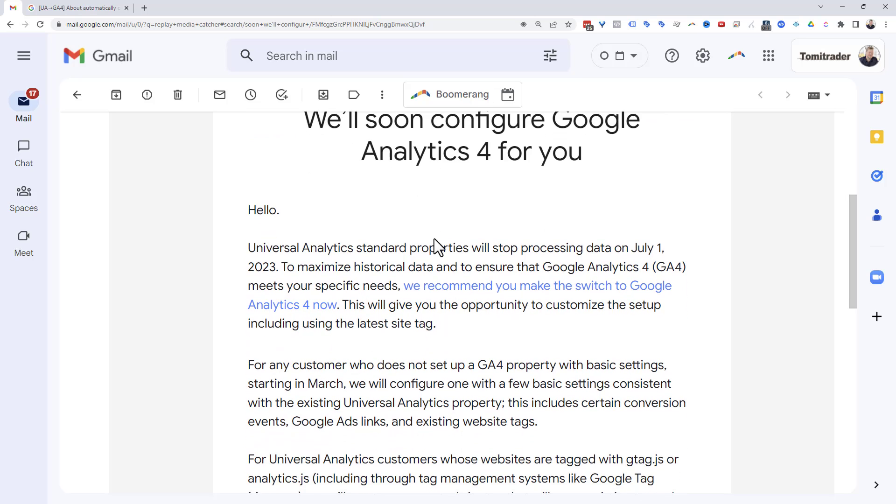
{"action": "scroll", "coordinate": [434, 239], "scroll_direction": "down", "scroll_amount": 3}
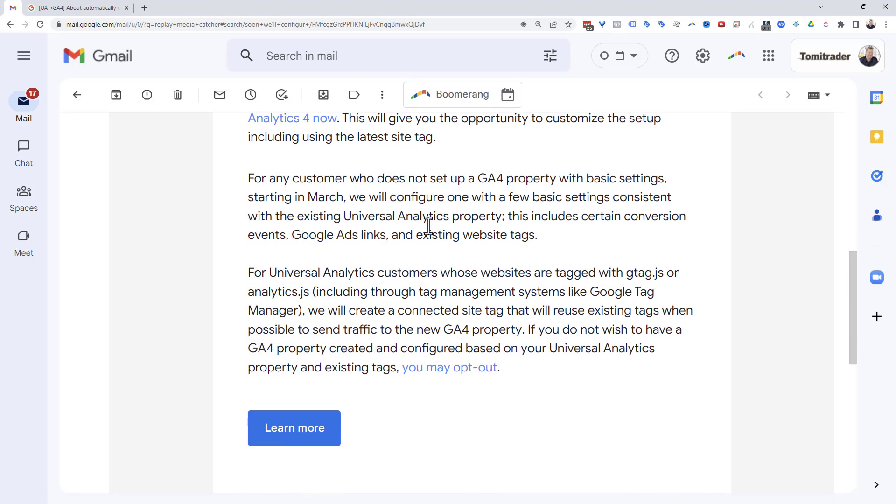
{"action": "scroll", "coordinate": [430, 242], "scroll_direction": "up", "scroll_amount": 6}
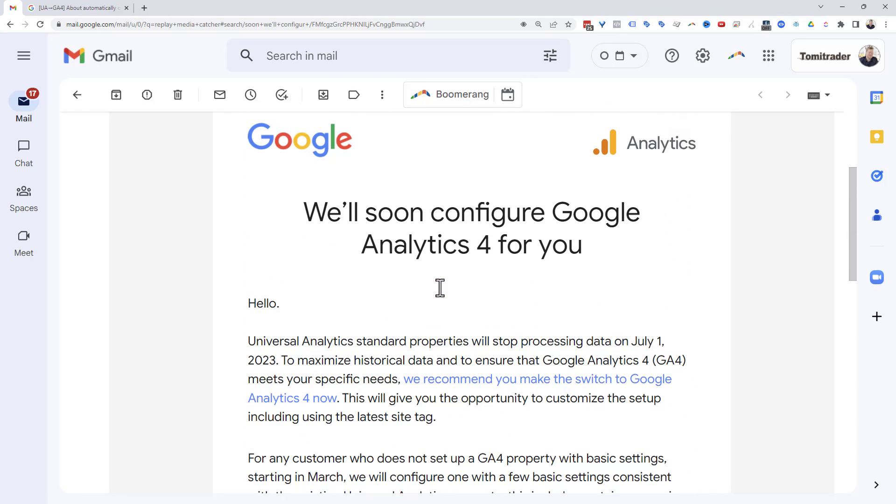
- Highlight the email's heading and reread the rest of the message
{"action": "left_click_drag", "start_coordinate": [305, 212], "coordinate": [590, 256]}
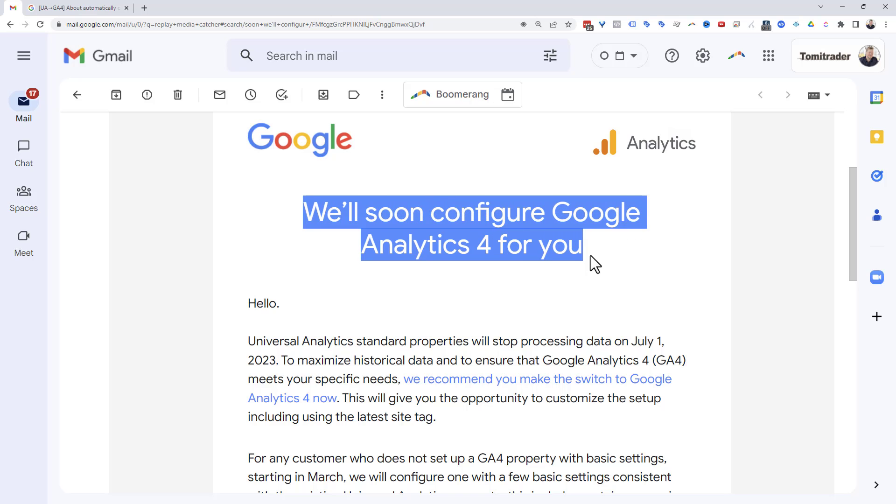
{"action": "scroll", "coordinate": [470, 208], "scroll_direction": "down", "scroll_amount": 2}
{"action": "left_click", "coordinate": [469, 208]}
{"action": "scroll", "coordinate": [469, 208], "scroll_direction": "down", "scroll_amount": 1}
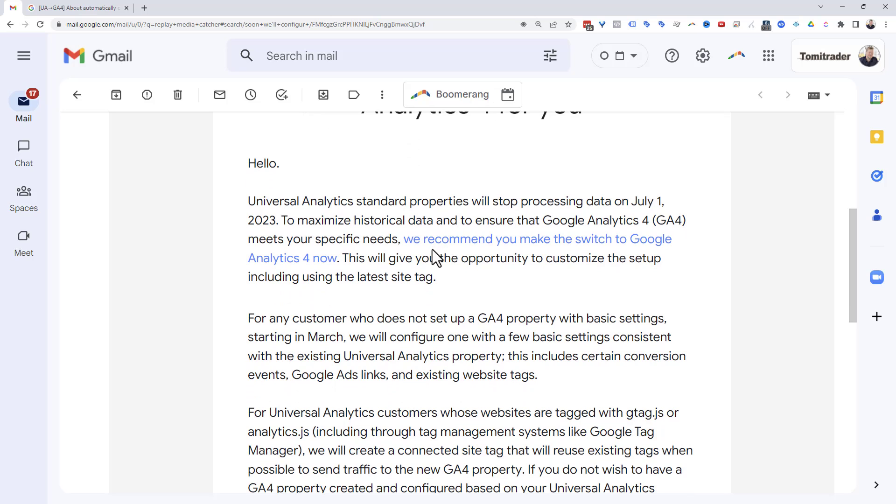
{"action": "scroll", "coordinate": [425, 256], "scroll_direction": "down", "scroll_amount": 3}
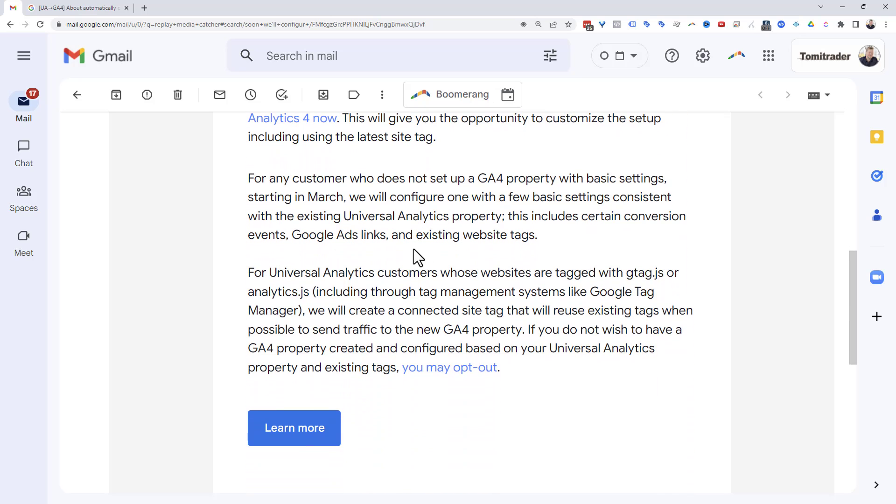
{"action": "scroll", "coordinate": [413, 248], "scroll_direction": "up", "scroll_amount": 10}
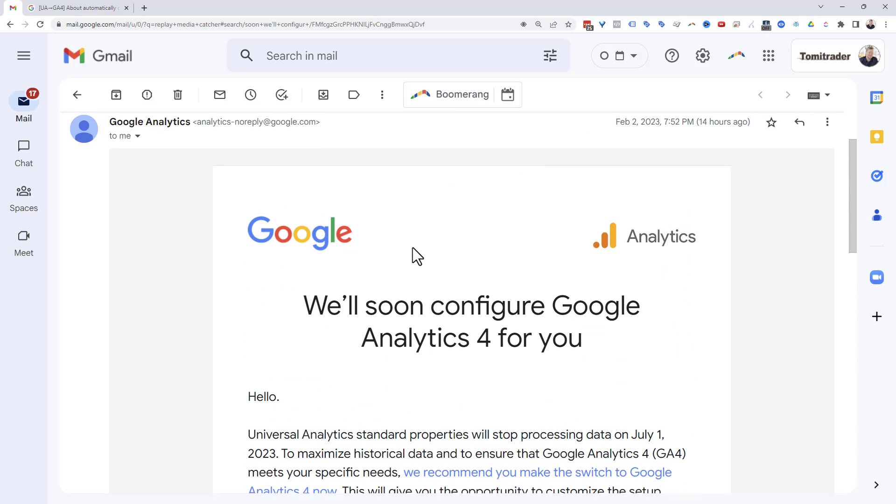
- Switch to the '[UA→GA4] About automatically created' help article and scroll to How it works
{"action": "left_click", "coordinate": [83, 13]}
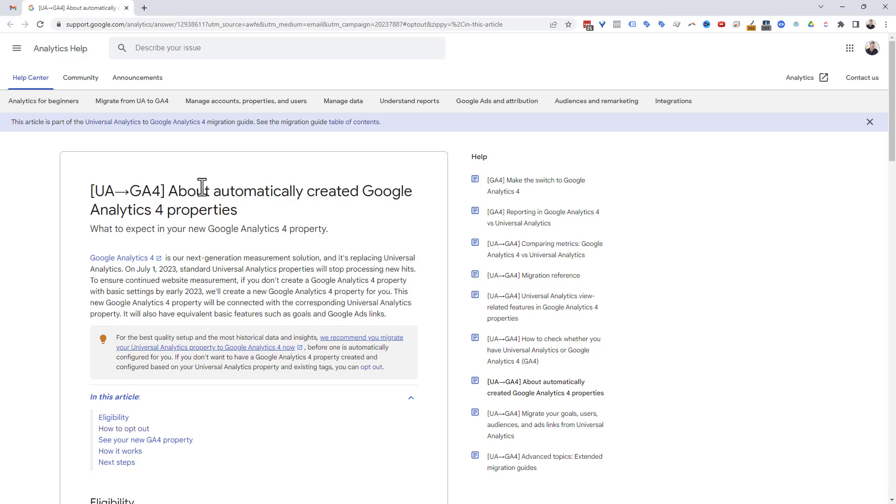
{"action": "scroll", "coordinate": [202, 187], "scroll_direction": "down", "scroll_amount": 1}
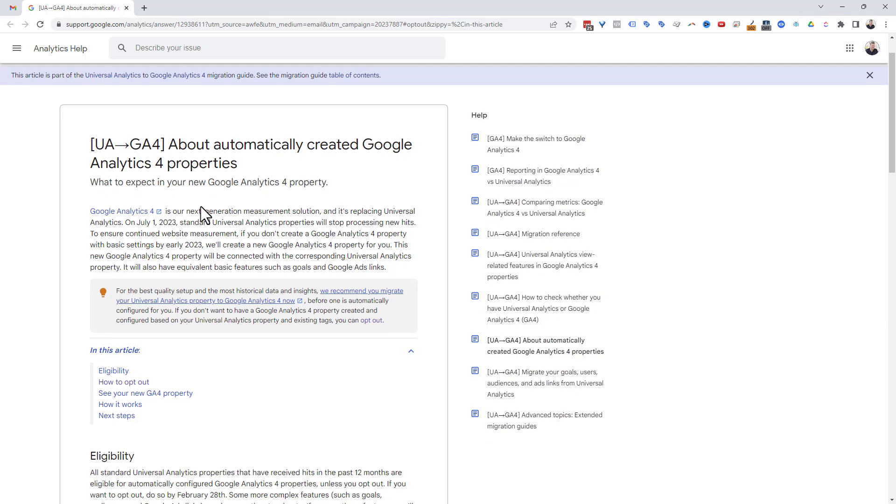
{"action": "scroll", "coordinate": [202, 207], "scroll_direction": "down", "scroll_amount": 3}
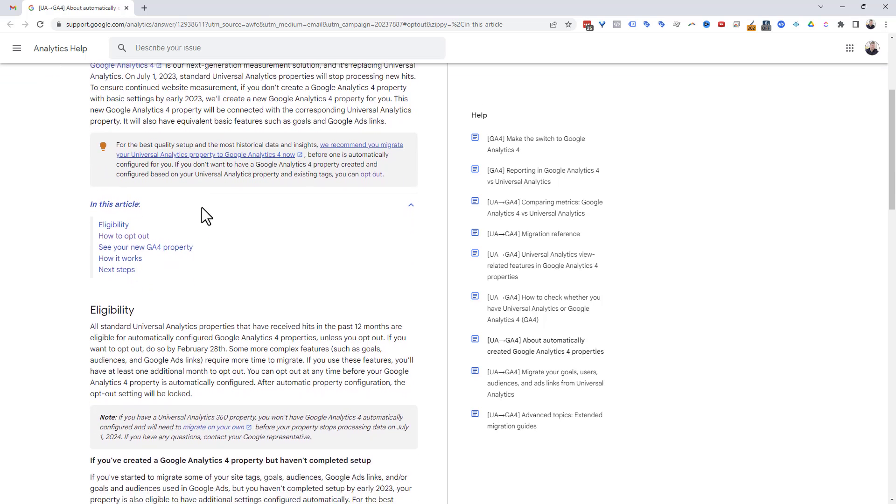
{"action": "scroll", "coordinate": [202, 207], "scroll_direction": "down", "scroll_amount": 6}
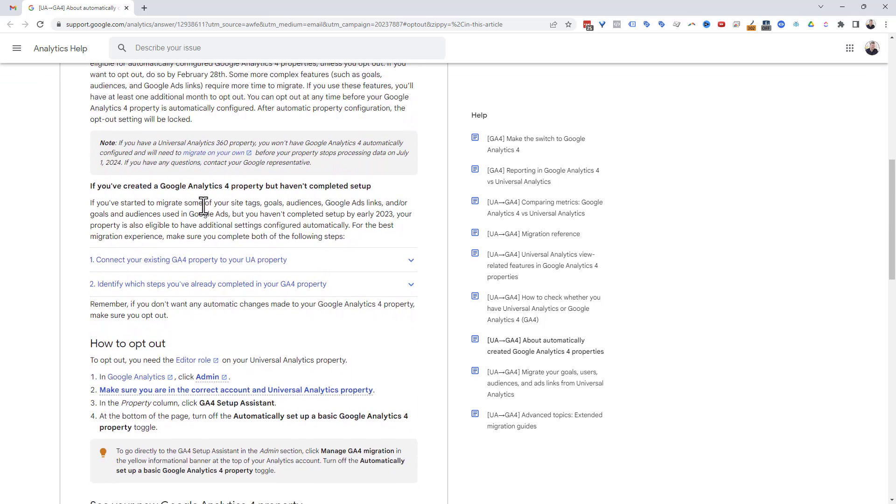
{"action": "scroll", "coordinate": [203, 205], "scroll_direction": "down", "scroll_amount": 5}
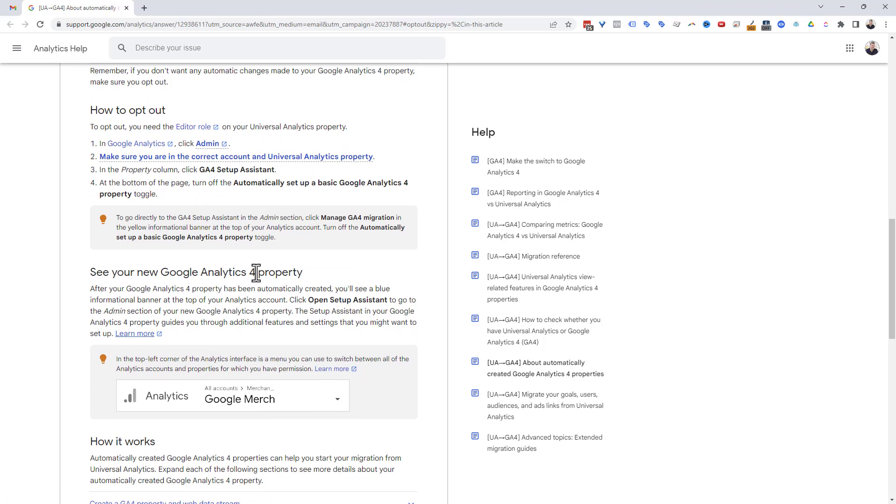
{"action": "scroll", "coordinate": [234, 205], "scroll_direction": "down", "scroll_amount": 7}
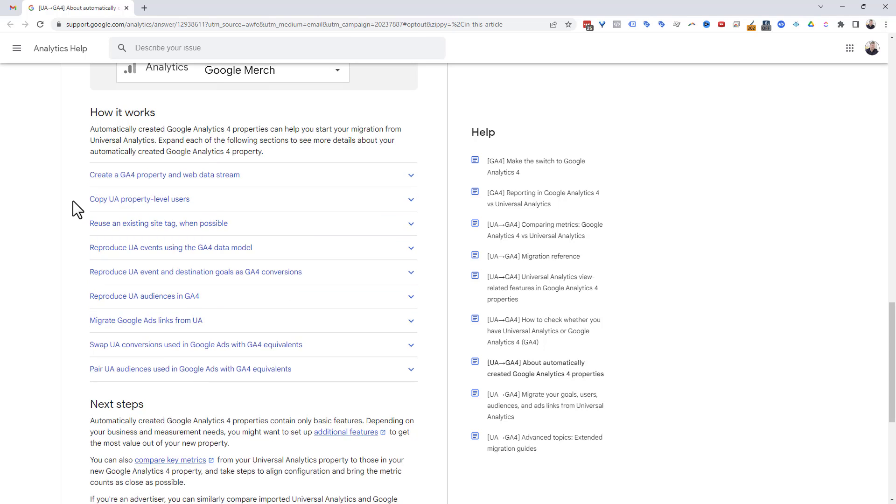
{"action": "scroll", "coordinate": [73, 202], "scroll_direction": "down", "scroll_amount": 1}
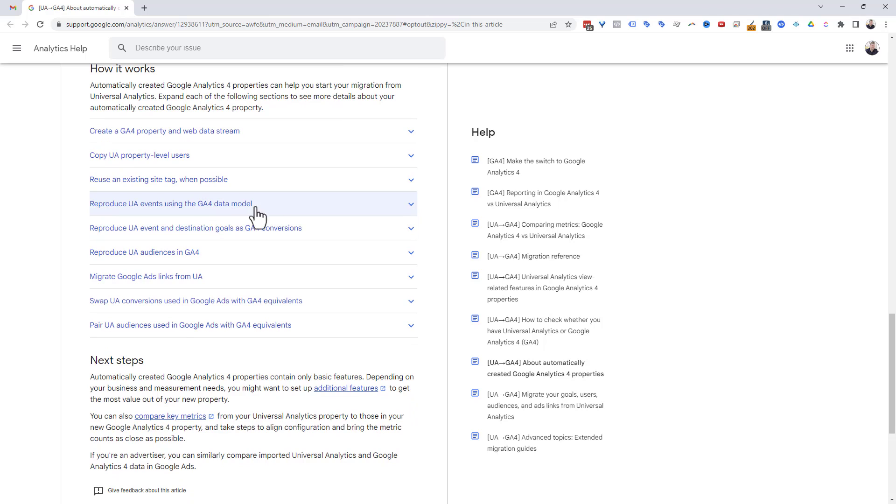
- Expand 'Reproduce UA events using the GA4 data model' and highlight its first bullet line
{"action": "left_click", "coordinate": [413, 206]}
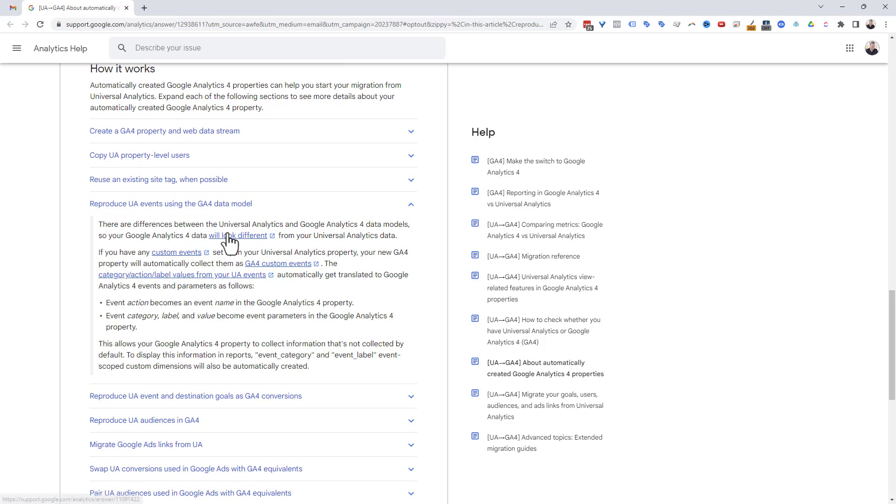
{"action": "double_click", "coordinate": [135, 303]}
{"action": "double_click", "coordinate": [224, 304]}
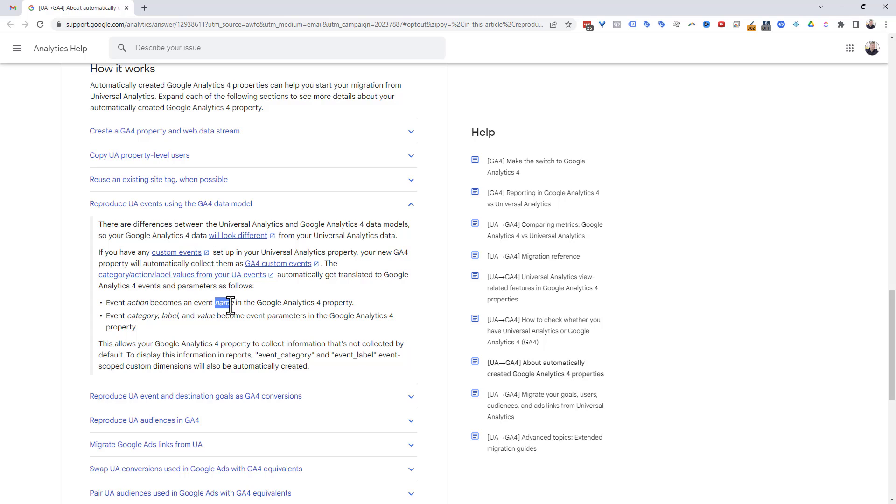
{"action": "left_click_drag", "start_coordinate": [368, 304], "coordinate": [103, 301]}
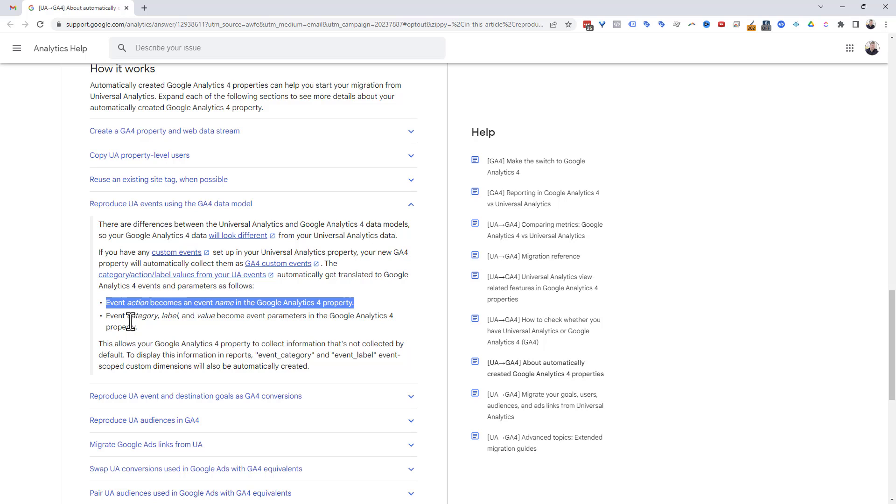
- Scroll through the How to opt out section, then return to the Google Analytics Admin window
{"action": "scroll", "coordinate": [140, 303], "scroll_direction": "up", "scroll_amount": 8}
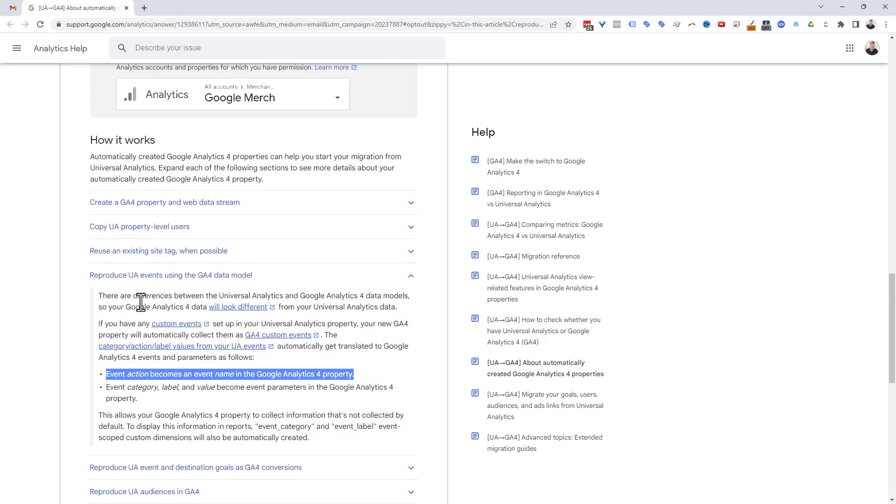
{"action": "scroll", "coordinate": [140, 310], "scroll_direction": "up", "scroll_amount": 10}
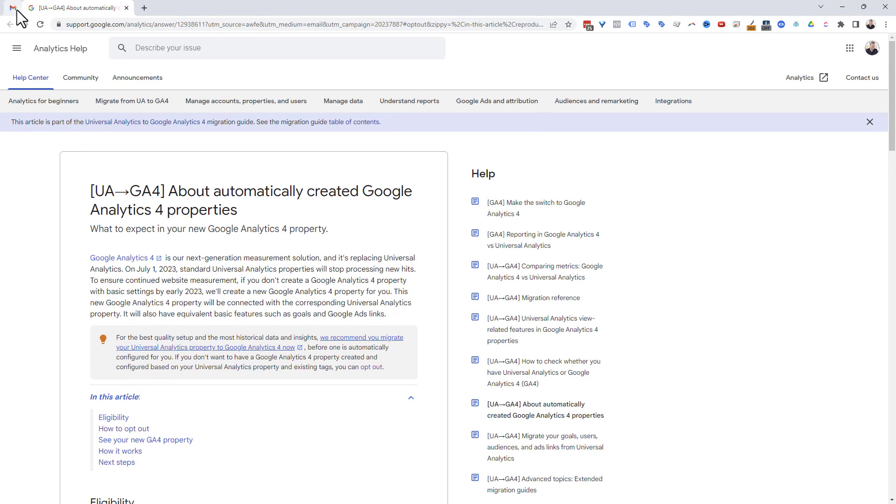
{"action": "scroll", "coordinate": [281, 240], "scroll_direction": "down", "scroll_amount": 6}
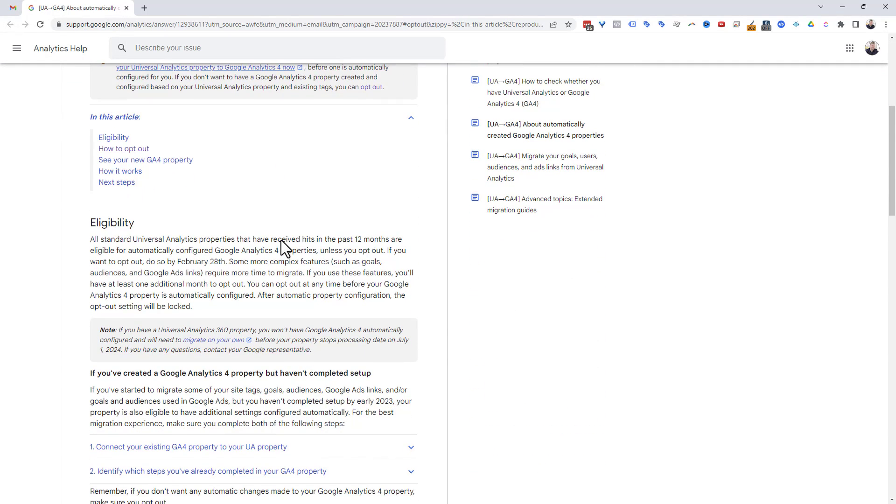
{"action": "scroll", "coordinate": [281, 240], "scroll_direction": "down", "scroll_amount": 6}
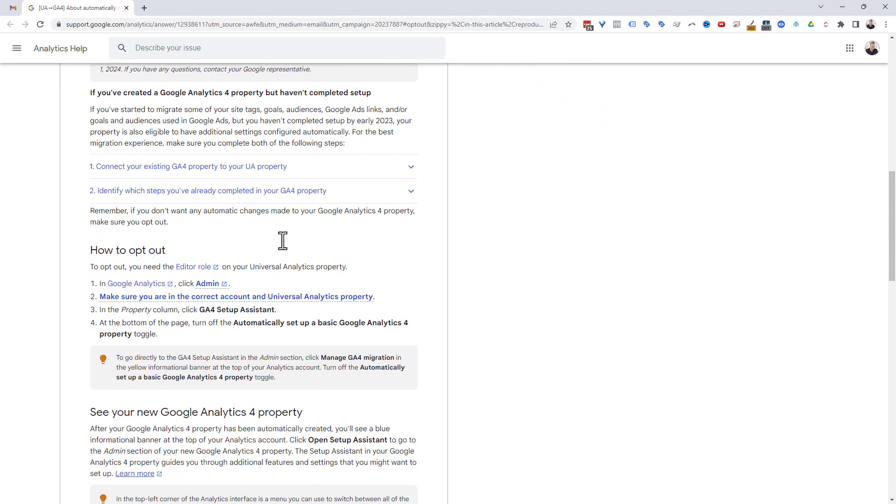
{"action": "scroll", "coordinate": [283, 241], "scroll_direction": "down", "scroll_amount": 3}
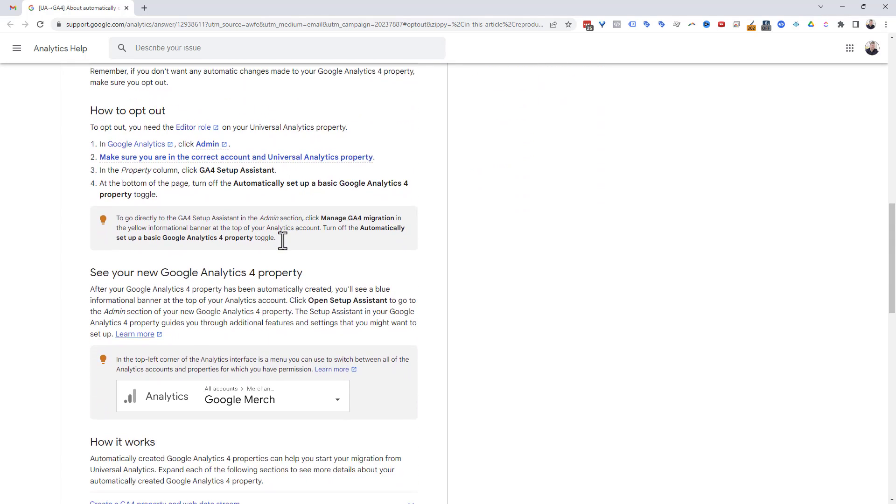
{"action": "scroll", "coordinate": [283, 240], "scroll_direction": "down", "scroll_amount": 5}
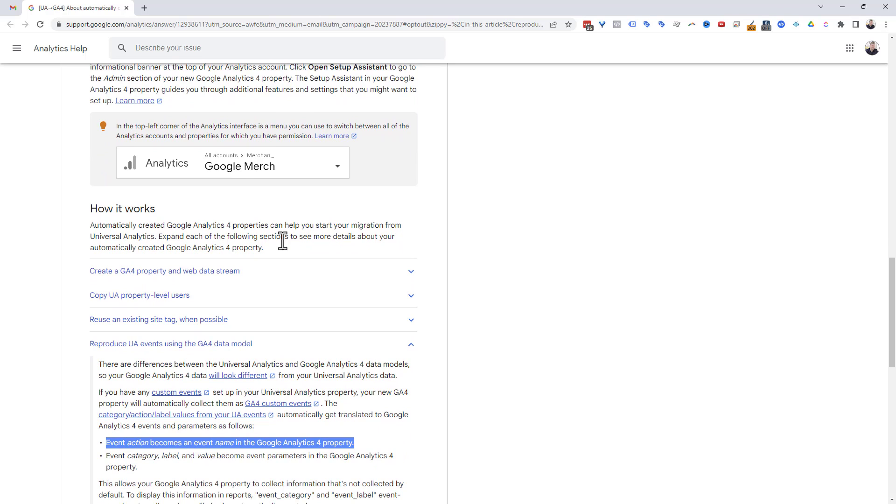
{"action": "scroll", "coordinate": [283, 241], "scroll_direction": "down", "scroll_amount": 4}
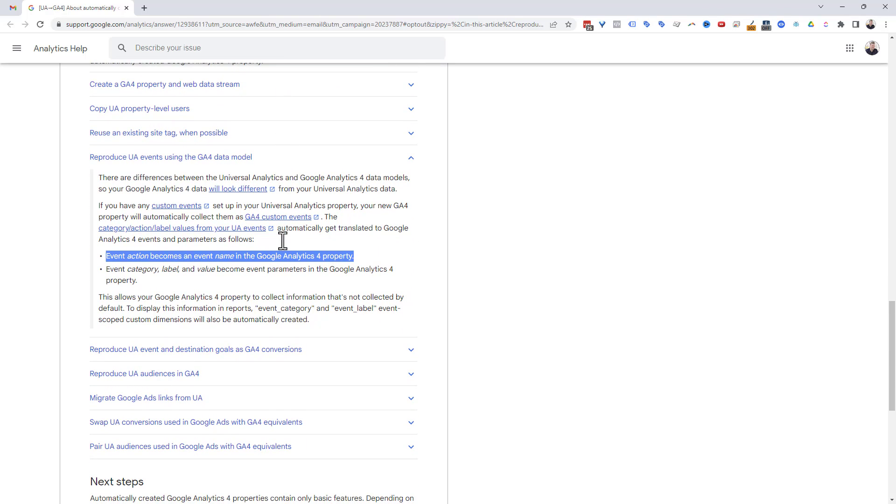
{"action": "scroll", "coordinate": [281, 241], "scroll_direction": "down", "scroll_amount": 1}
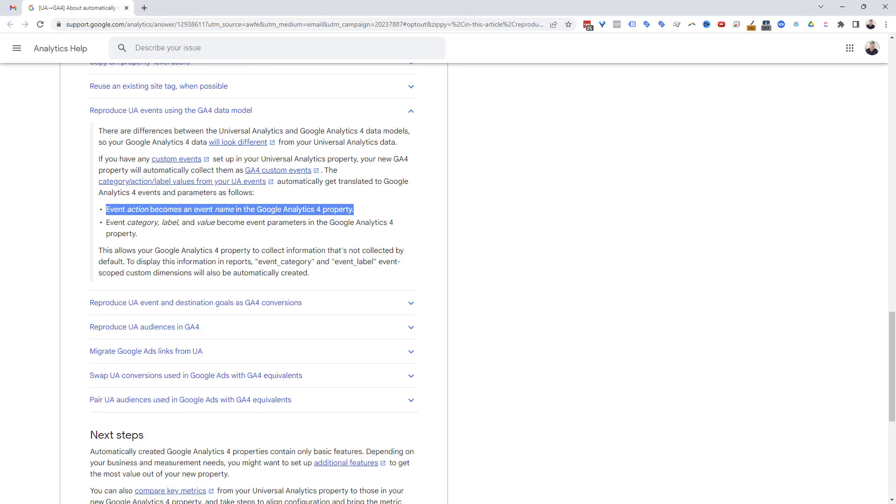
{"action": "key", "text": "alt+Tab"}
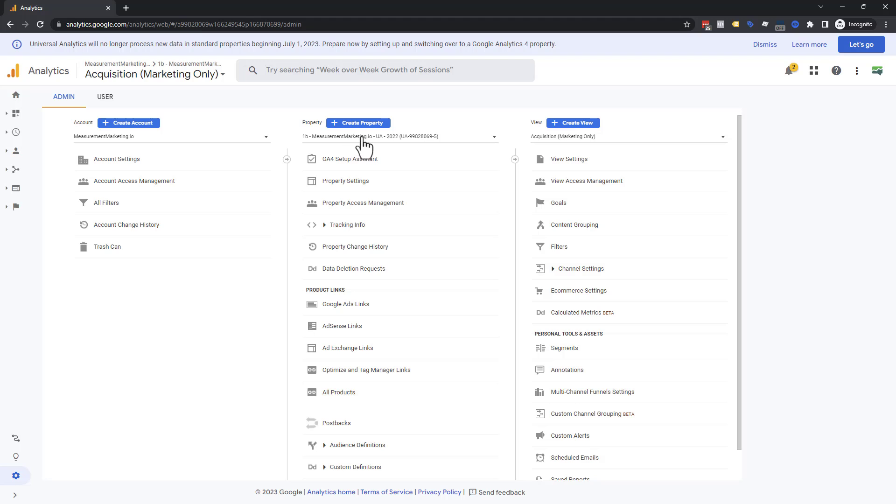
- Open GA4 Setup Assistant for 1b MeasurementMarketing.io and leave automatic basic GA4 setup off
{"action": "left_click", "coordinate": [344, 161]}
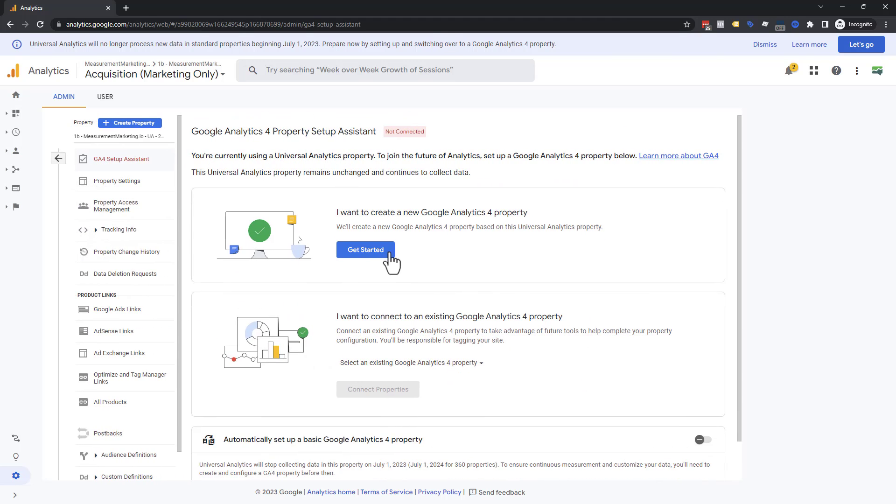
{"action": "scroll", "coordinate": [508, 308], "scroll_direction": "down", "scroll_amount": 2}
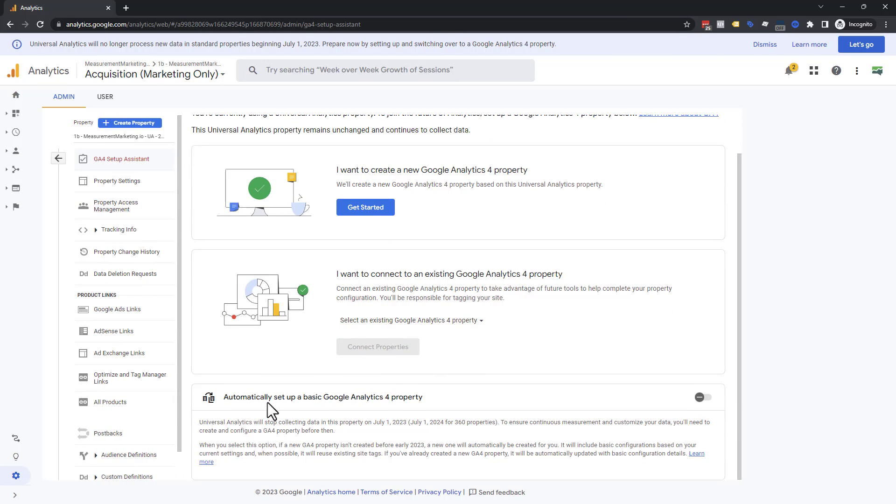
{"action": "left_click", "coordinate": [700, 398]}
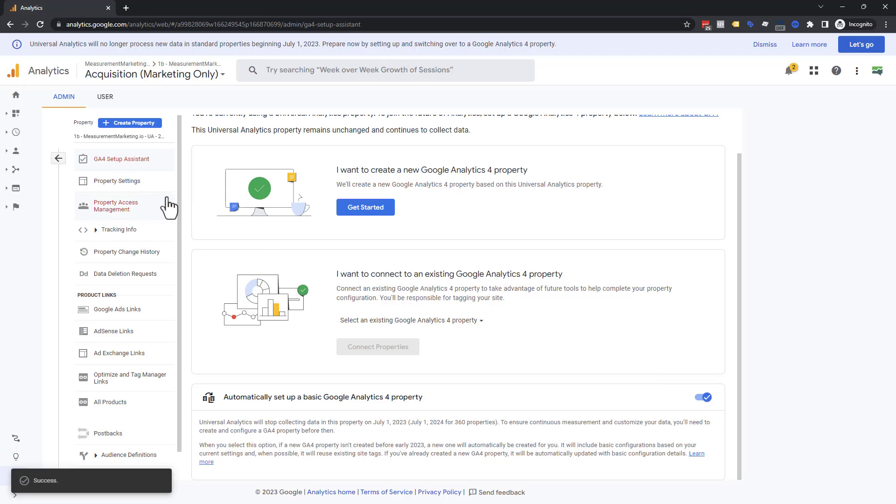
{"action": "left_click", "coordinate": [705, 399]}
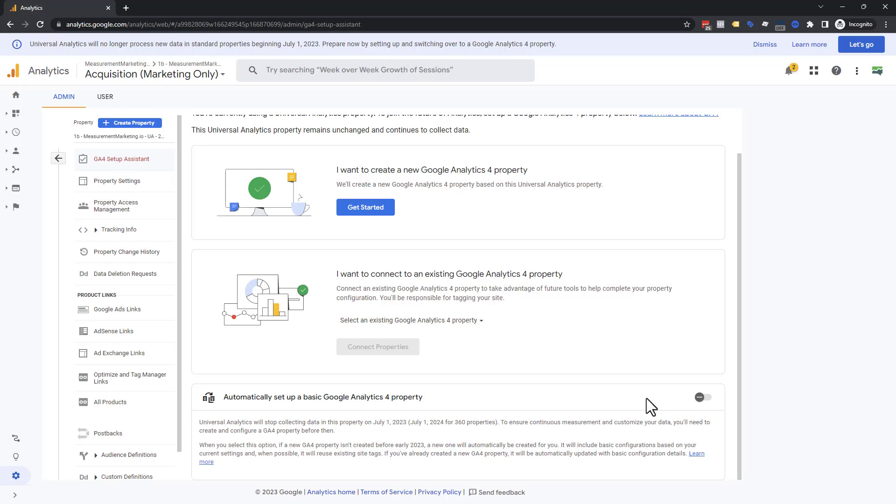
- Switch to the W.I.N. GTM Basics 2021 property and turn off automatic GA4 setup
{"action": "left_click", "coordinate": [94, 139]}
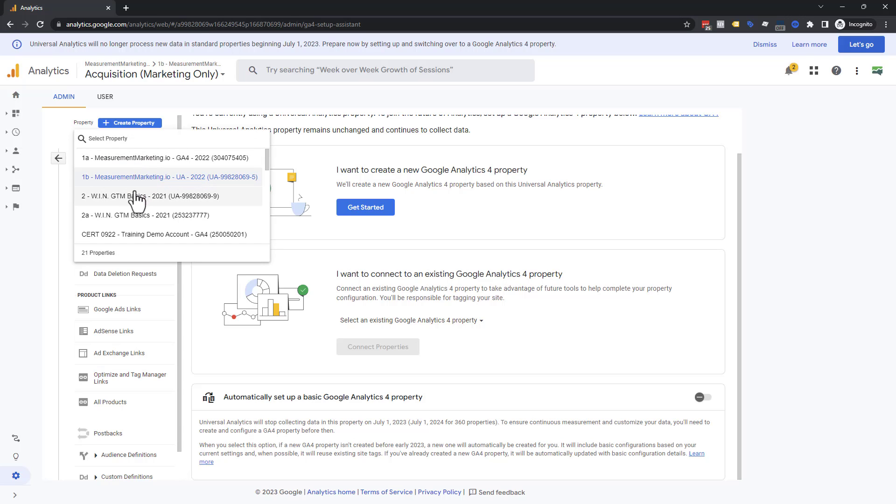
{"action": "left_click", "coordinate": [177, 201]}
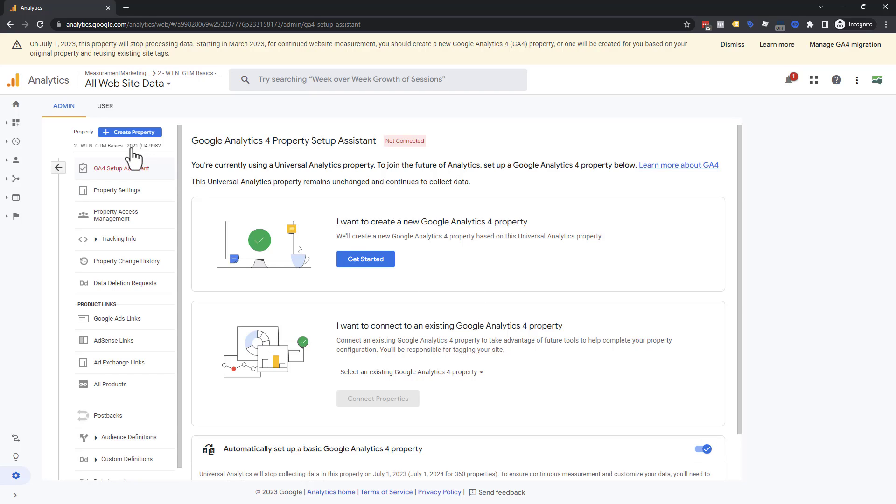
{"action": "left_click", "coordinate": [695, 448]}
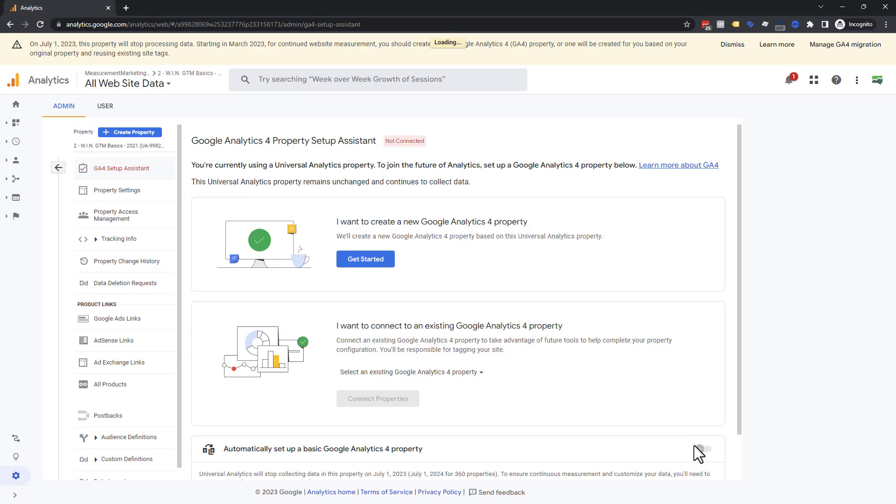
- Switch to the Certification Training Site property and turn off automatic GA4 setup
{"action": "left_click", "coordinate": [98, 146]}
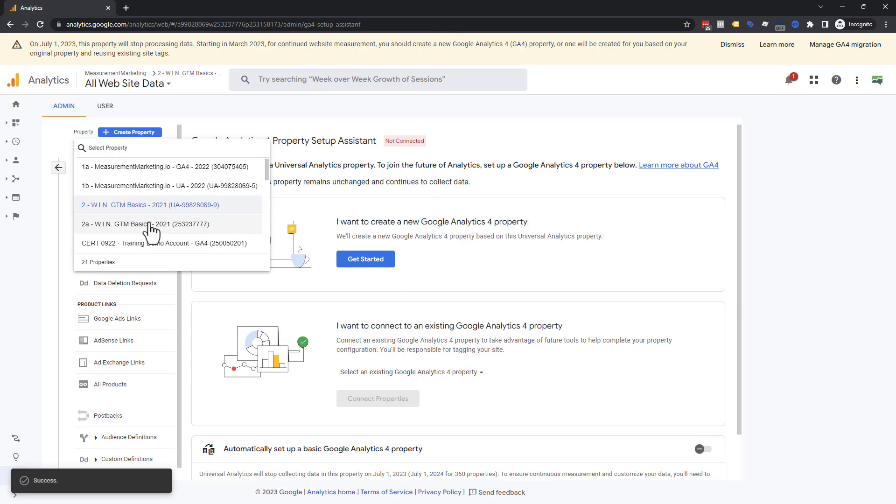
{"action": "scroll", "coordinate": [190, 208], "scroll_direction": "down", "scroll_amount": 1}
{"action": "left_click", "coordinate": [112, 217]}
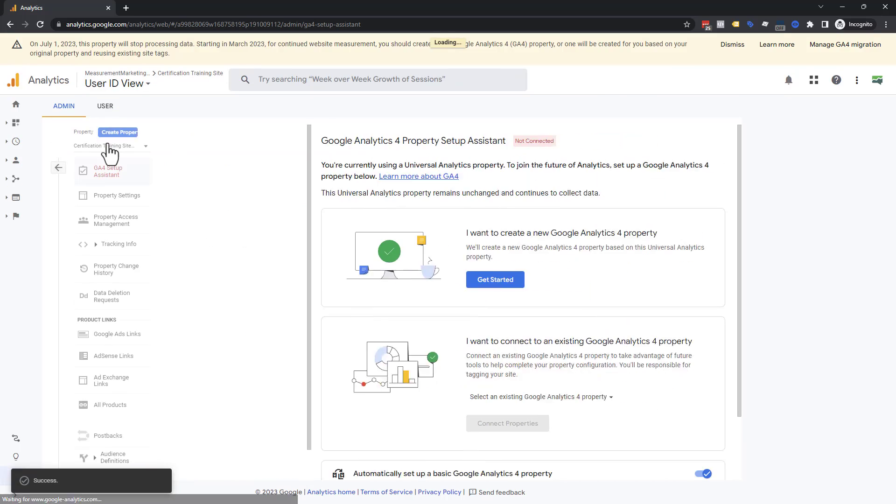
{"action": "left_click", "coordinate": [699, 449]}
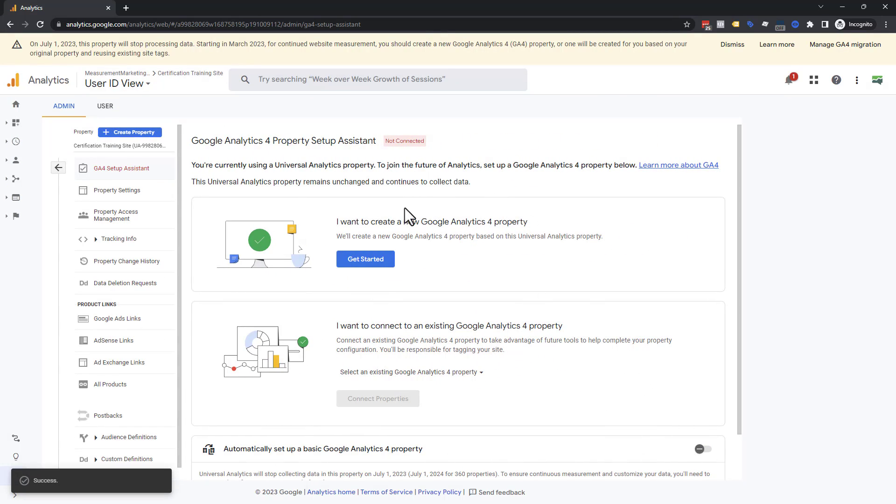
- Open the property selector dropdown to pick another Universal Analytics property
{"action": "left_click", "coordinate": [117, 147]}
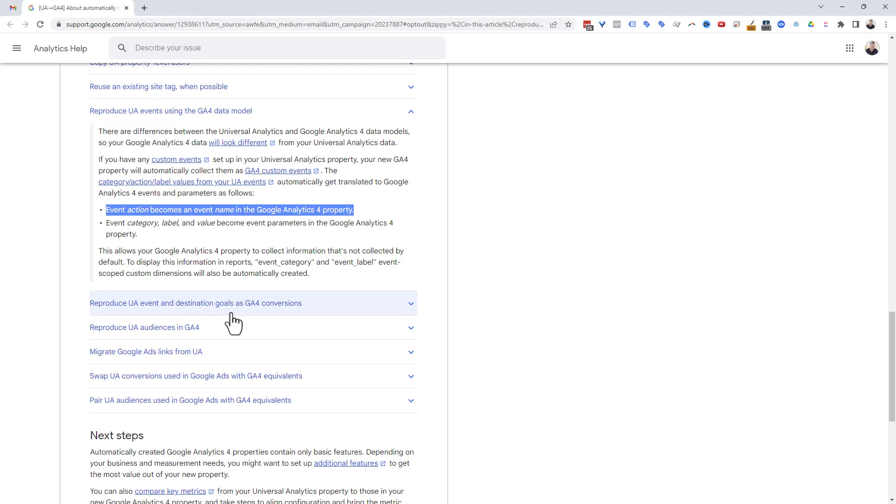
- Return to the Gmail tab and highlight the heading 'We'll soon configure Google Analytics 4 for you'
{"action": "scroll", "coordinate": [230, 321], "scroll_direction": "up", "scroll_amount": 5}
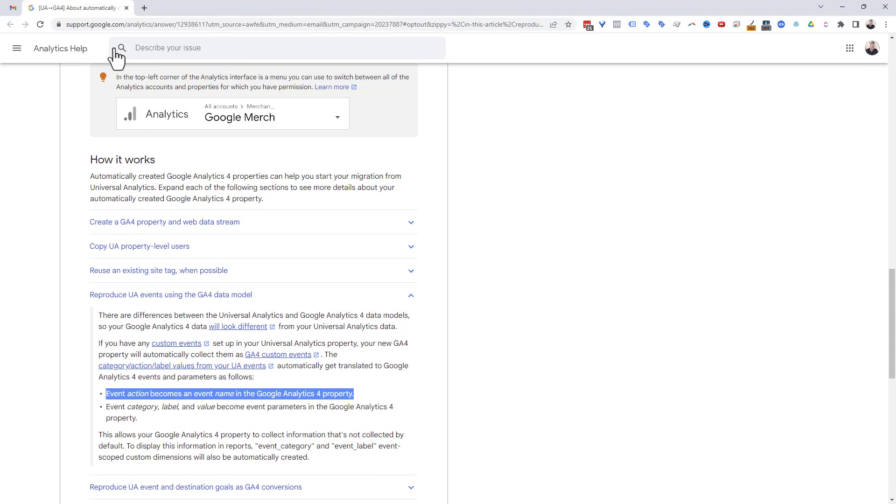
{"action": "left_click", "coordinate": [12, 8]}
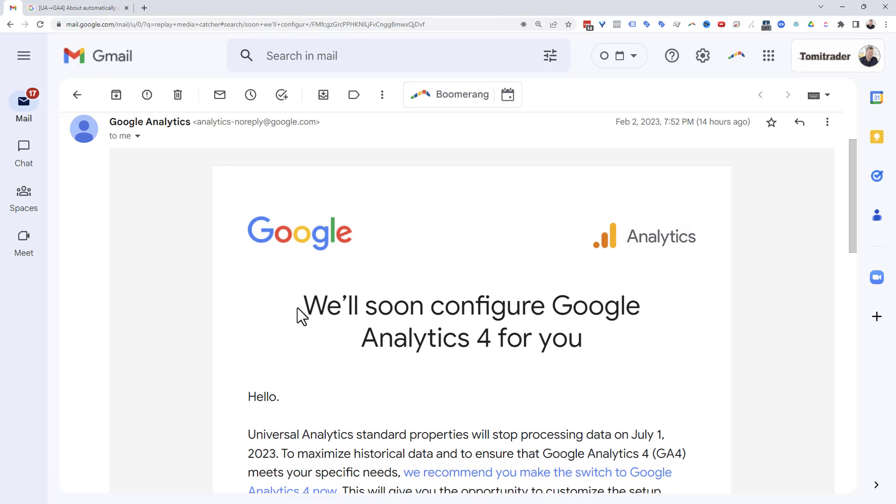
{"action": "left_click_drag", "start_coordinate": [299, 309], "coordinate": [583, 342]}
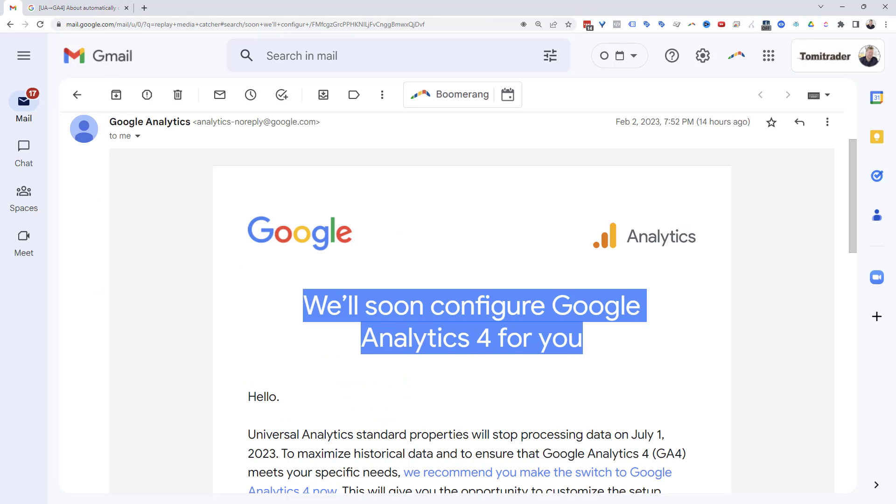